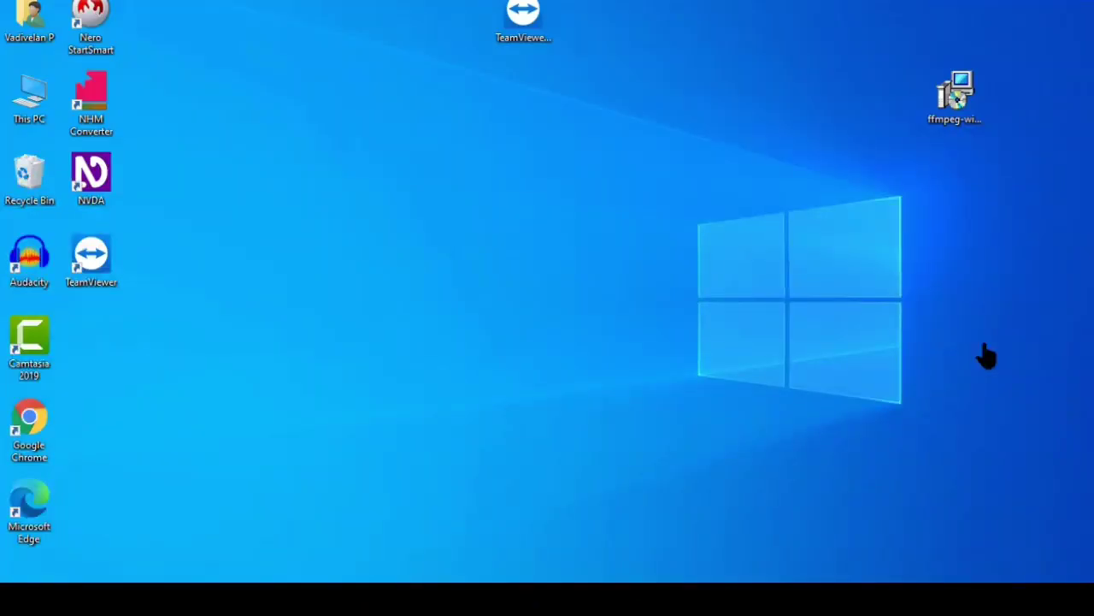
# Step: Start the TeamViewer setup from the desktop and go through its installation types and usage options
pyautogui.click(524, 17)
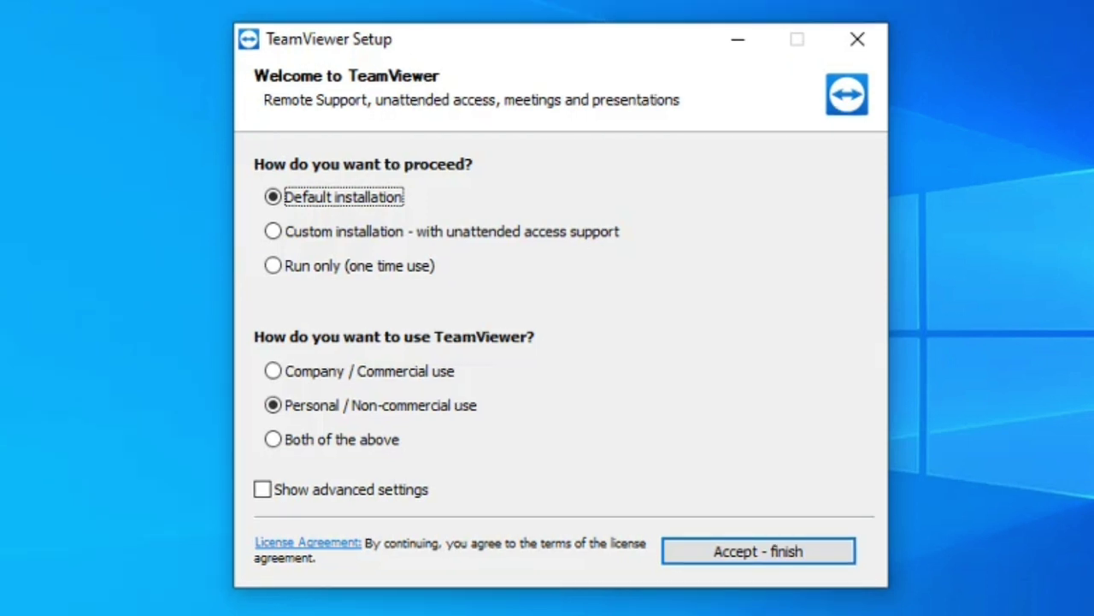
pyautogui.click(273, 231)
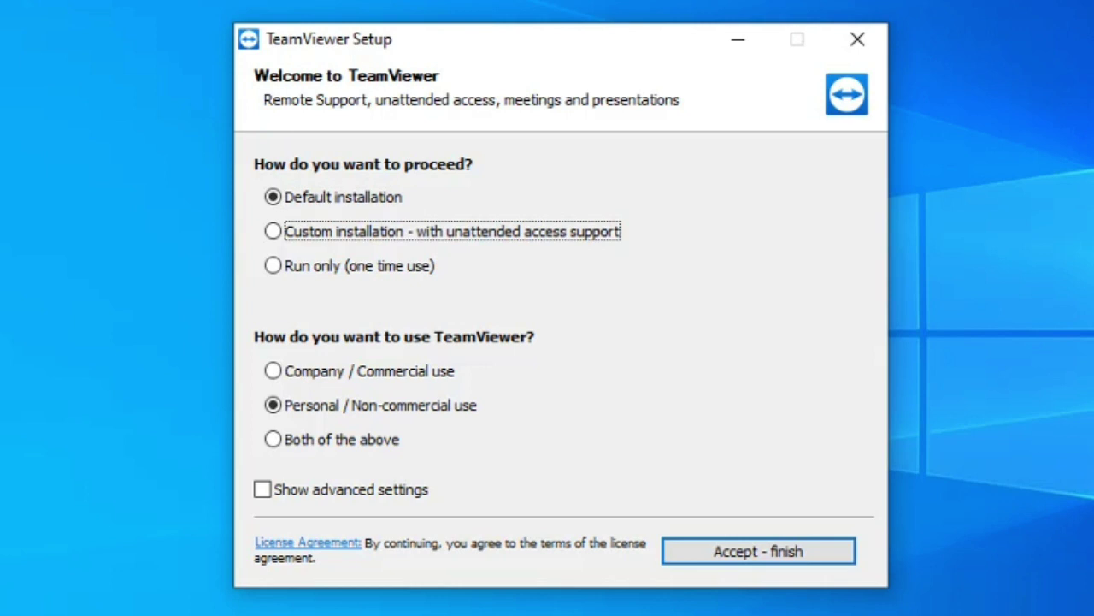
pyautogui.click(273, 265)
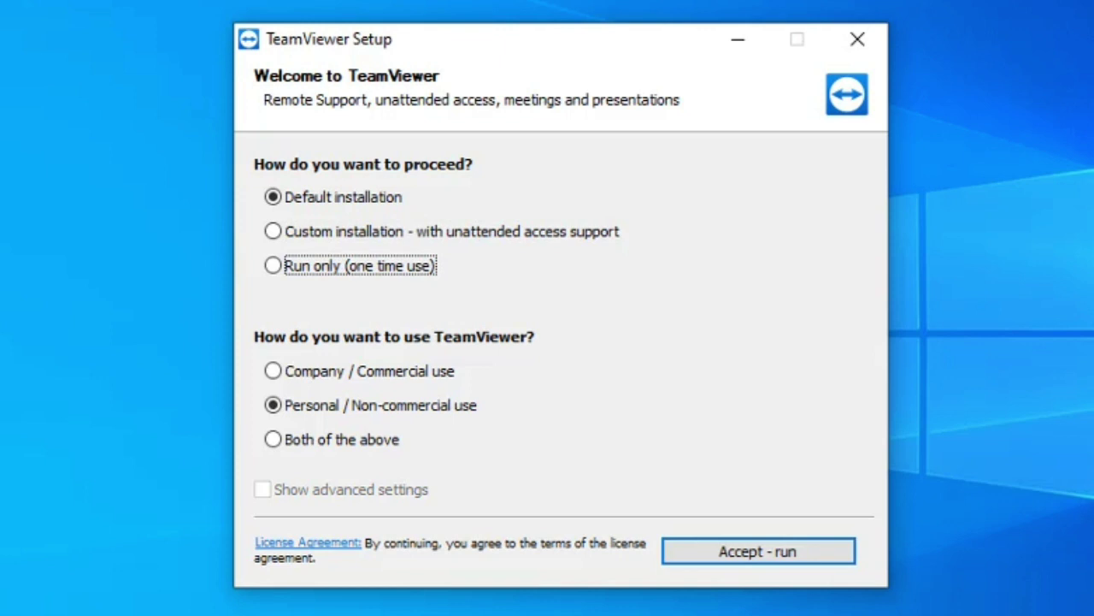
pyautogui.click(272, 371)
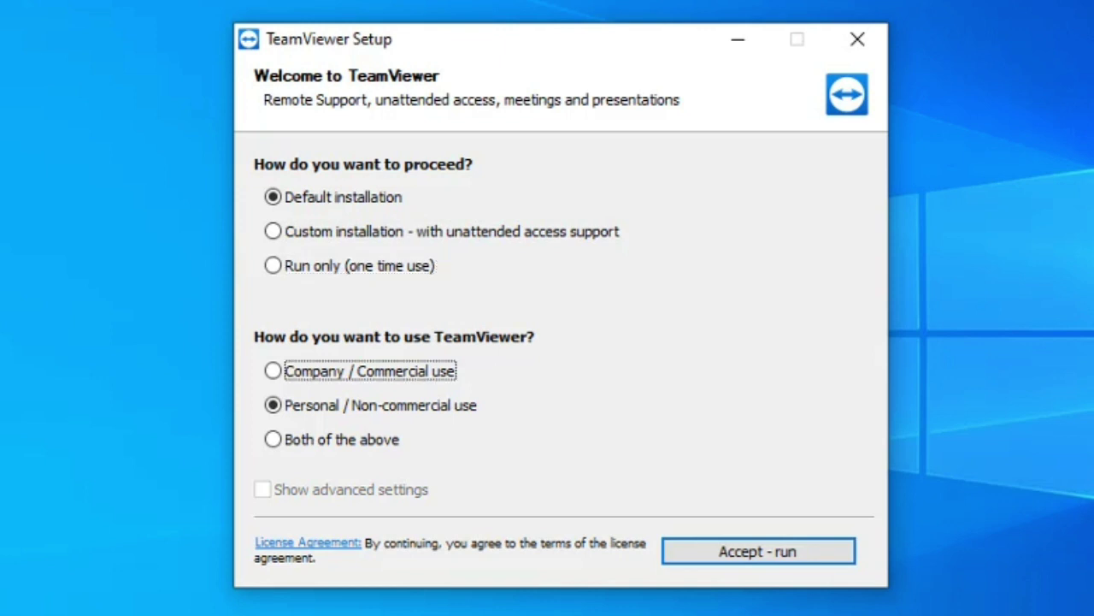
pyautogui.click(272, 405)
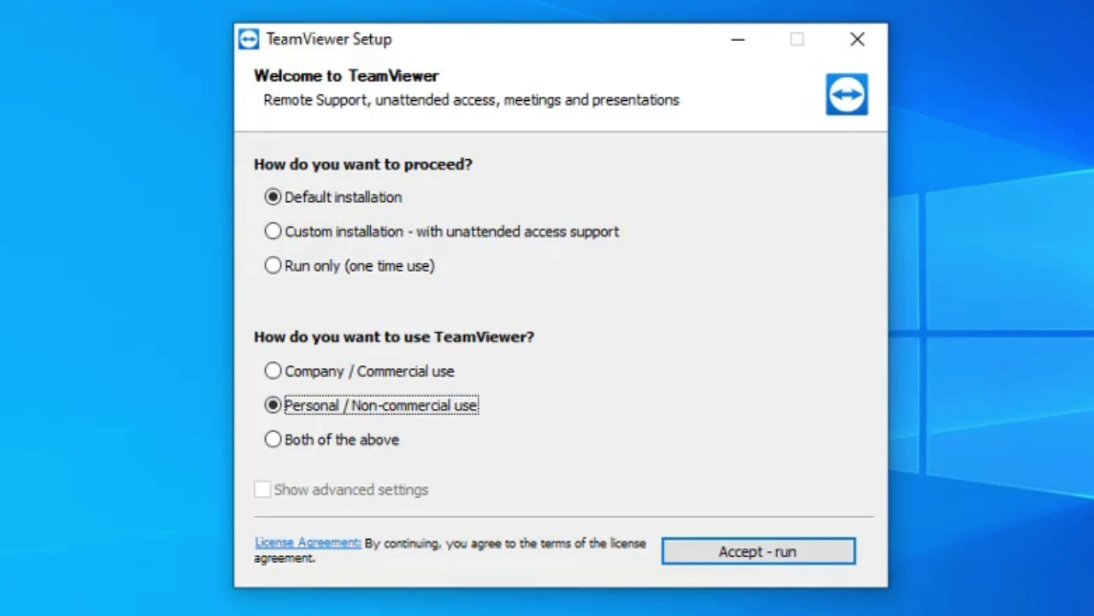
pyautogui.click(273, 439)
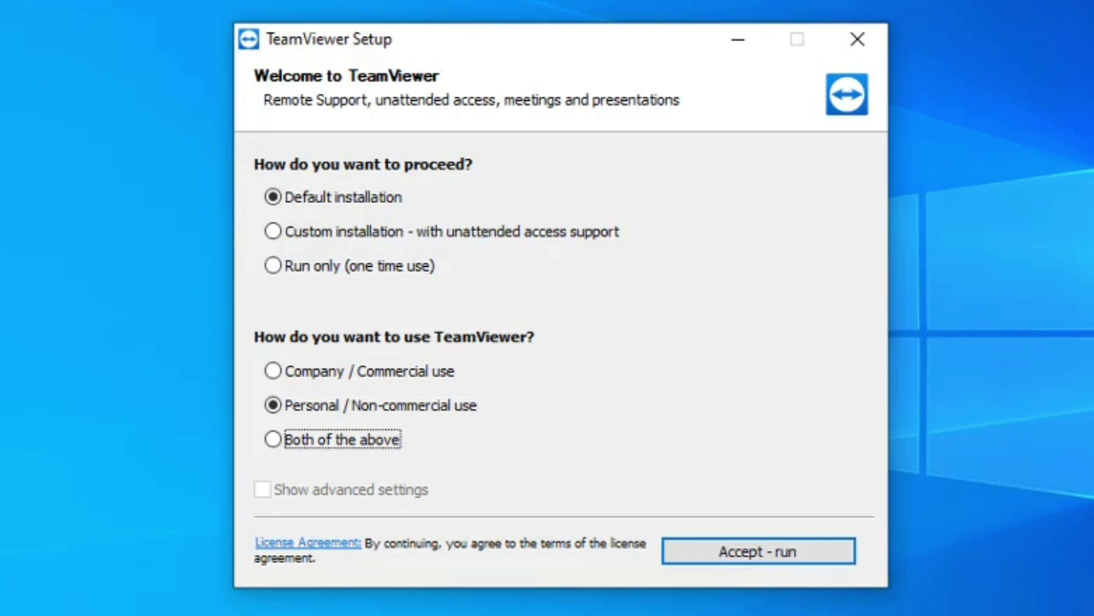
# Step: Accept the license agreement to complete the TeamViewer setup and close the What's New notes
pyautogui.click(758, 550)
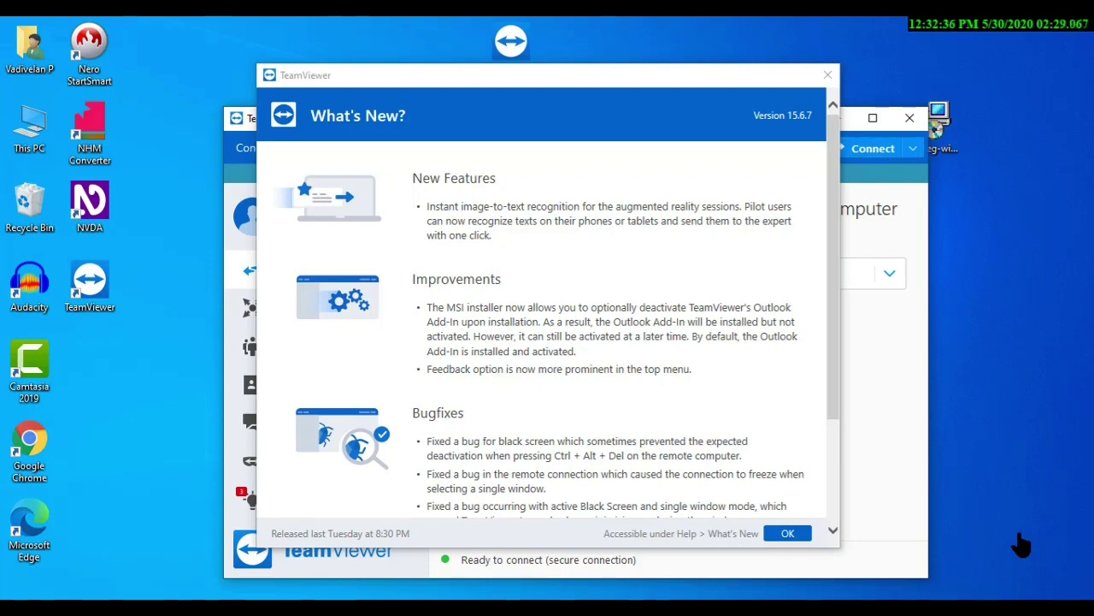
pyautogui.click(787, 533)
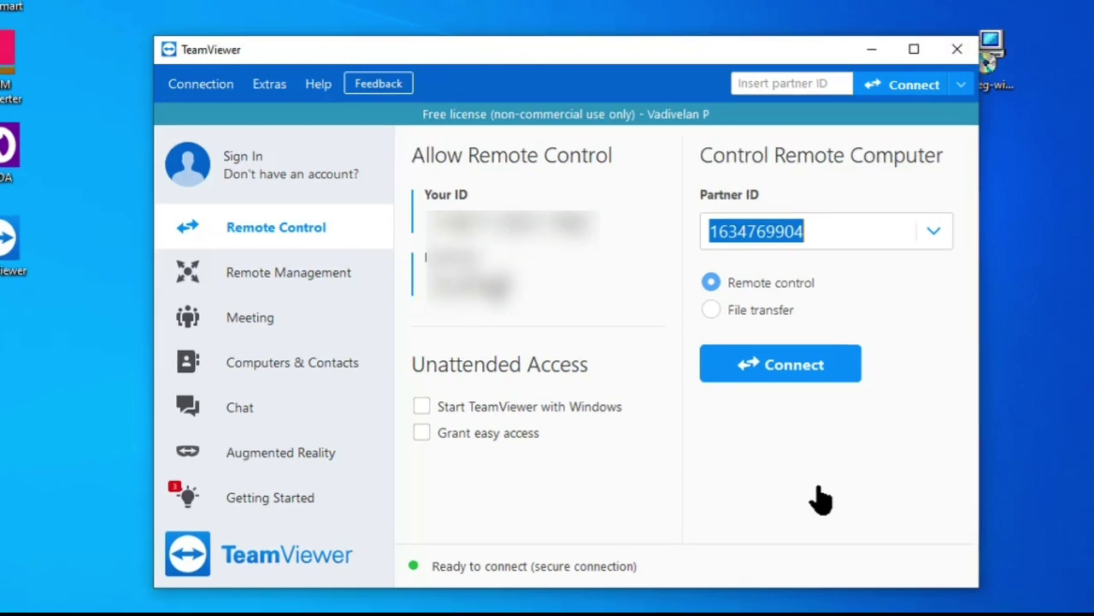
# Step: Examine the connection mode choices, the Connection, Extras, Help and Feedback entries, and the quick-connect controls
pyautogui.press('Tab')
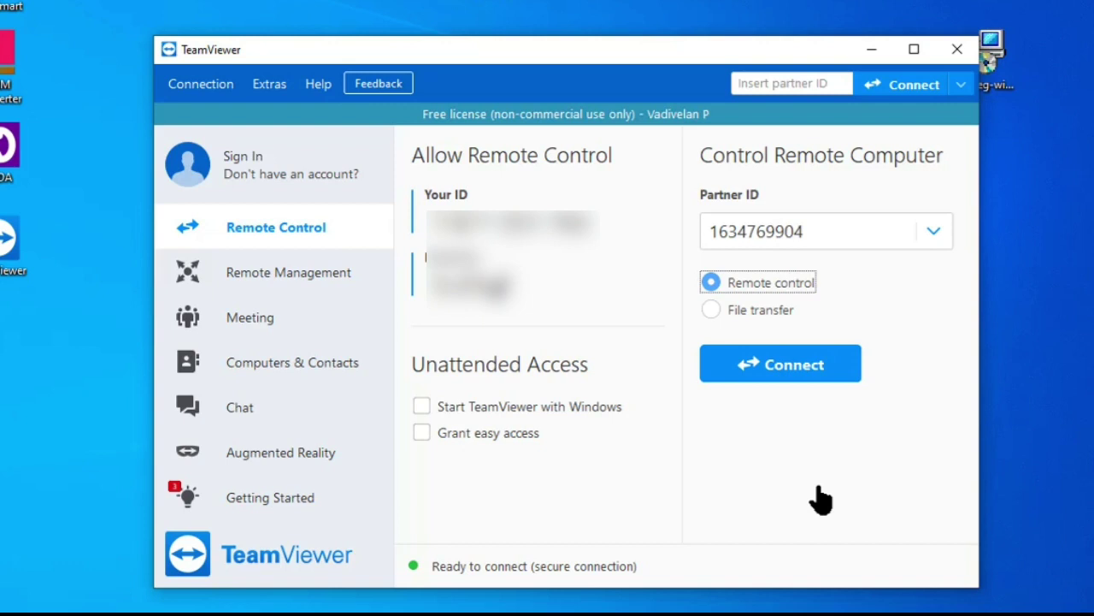
pyautogui.press('Tab')
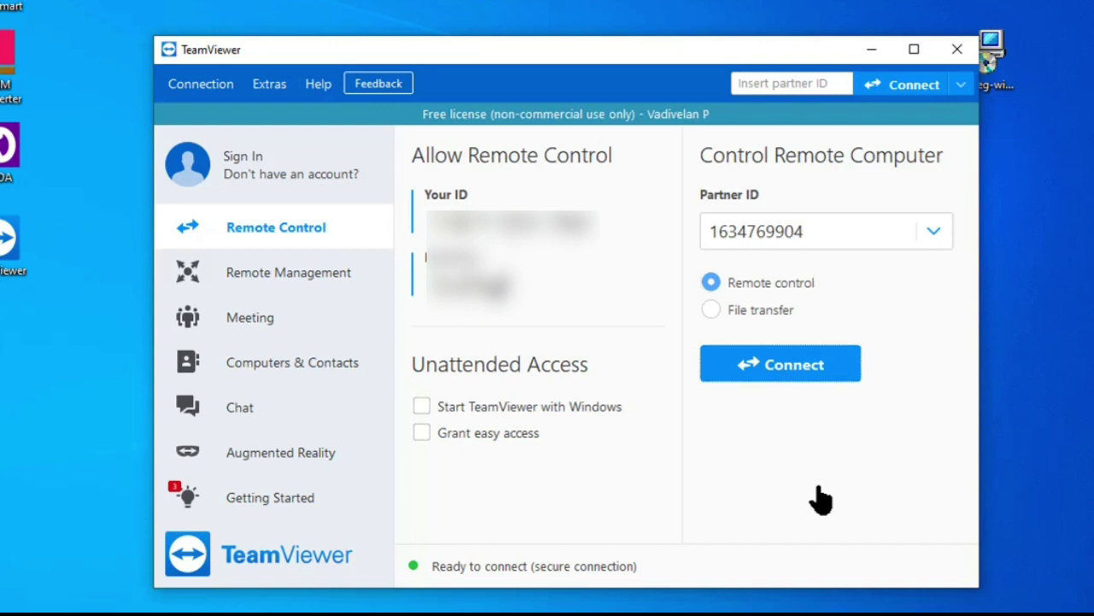
pyautogui.press('Tab')
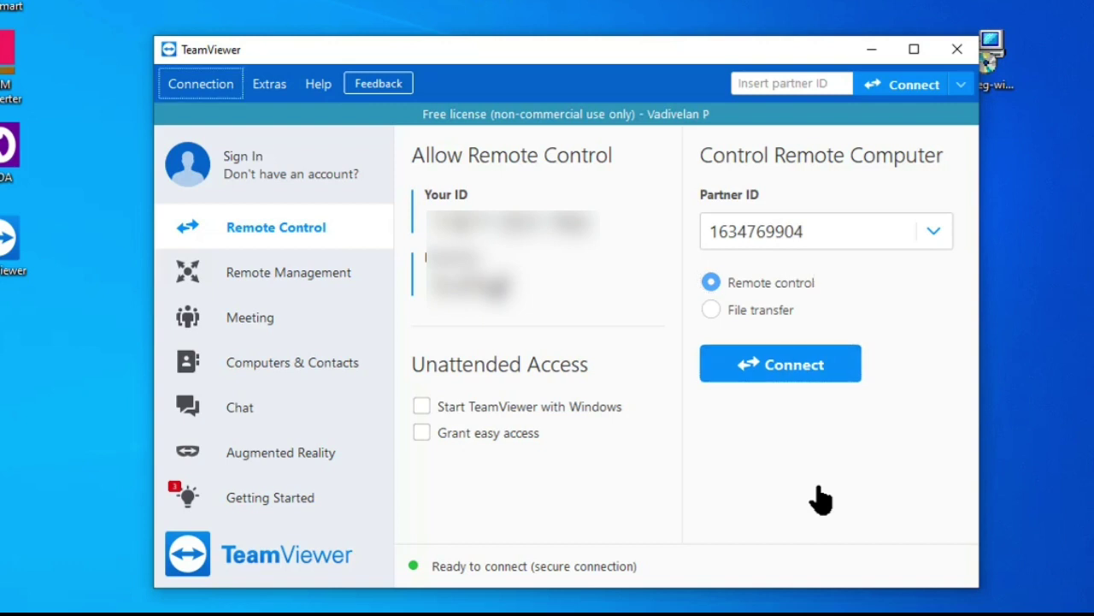
pyautogui.press('Right')
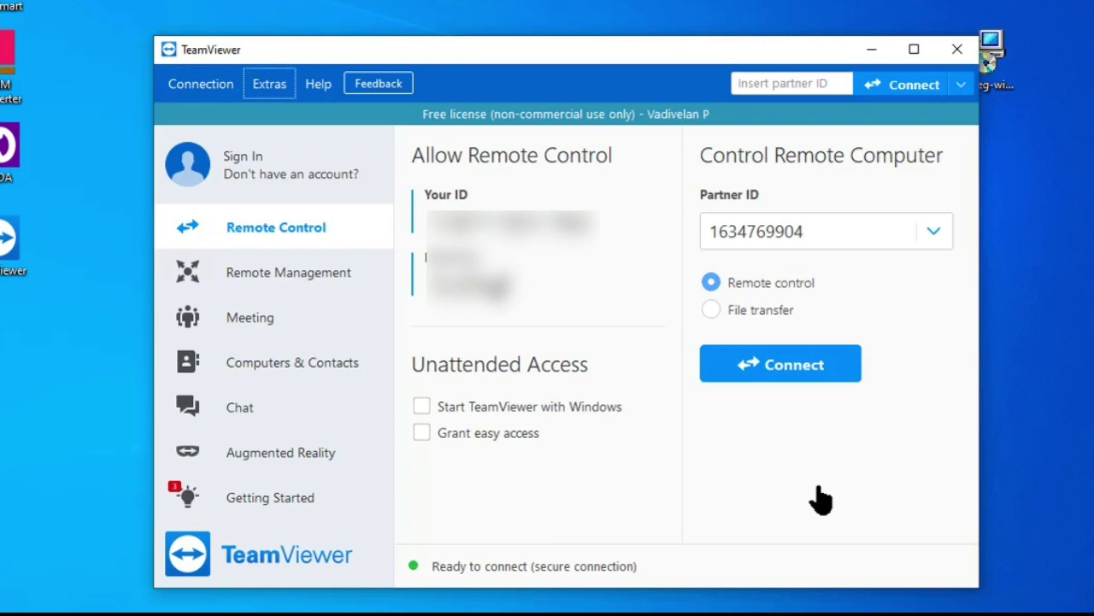
pyautogui.press('Right')
pyautogui.press('Right')
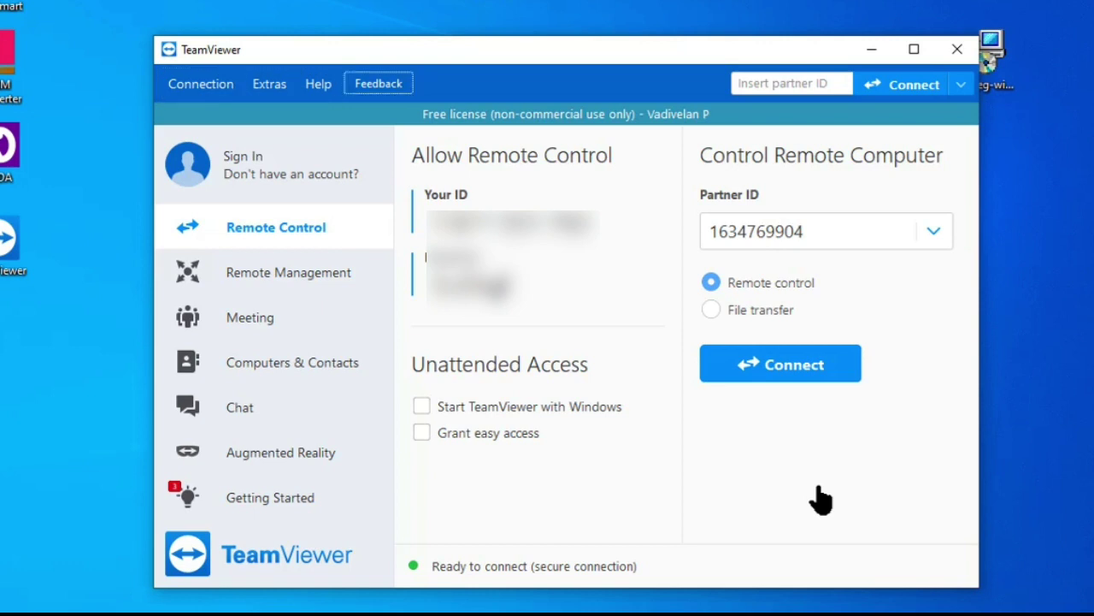
pyautogui.press('Tab')
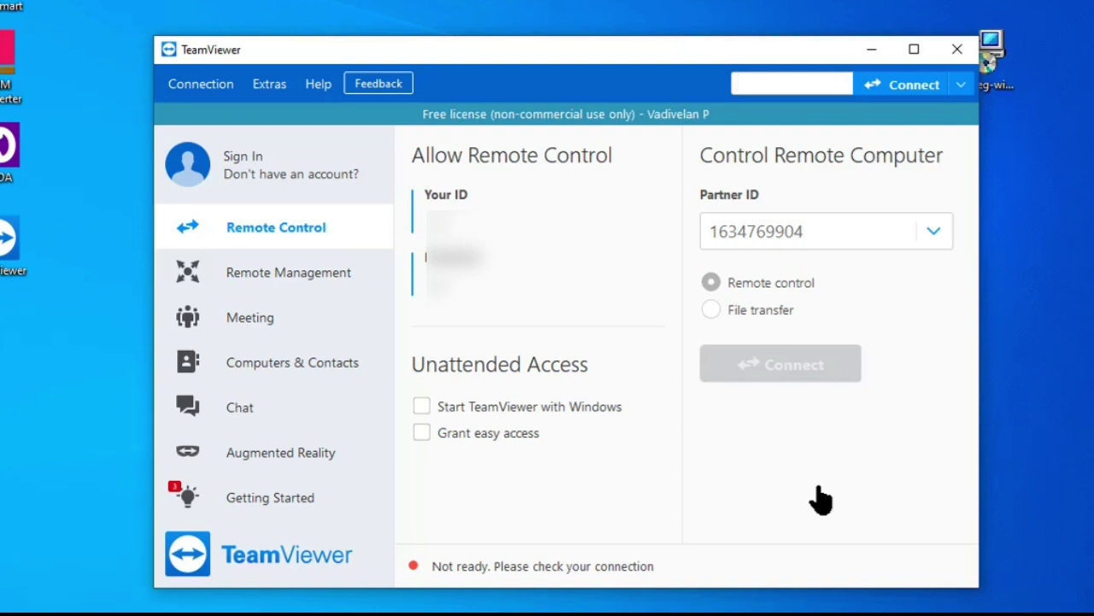
pyautogui.press('Tab')
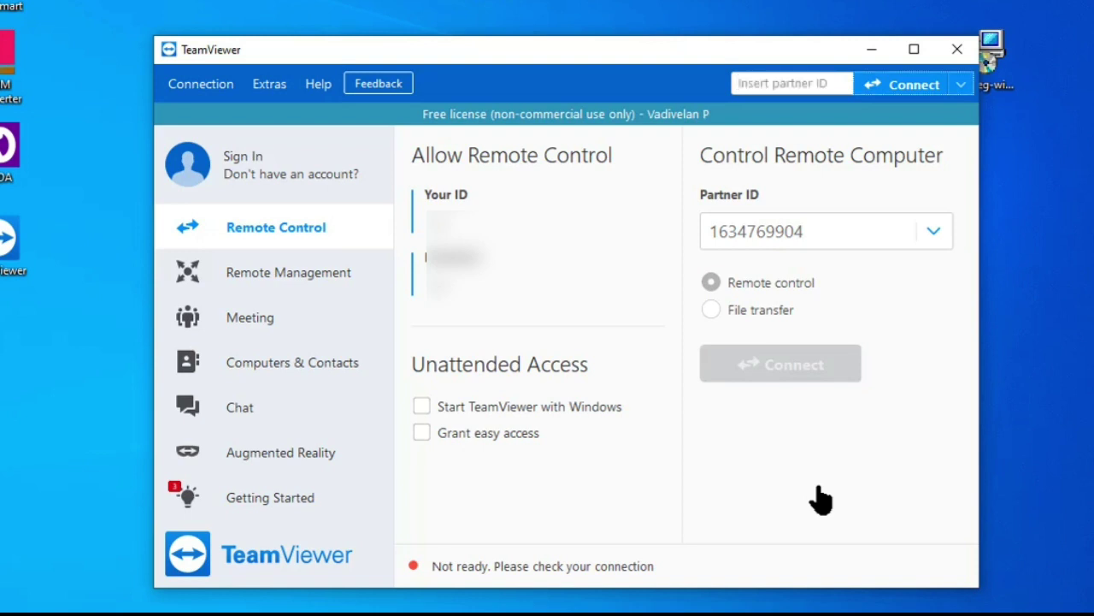
pyautogui.press('Tab')
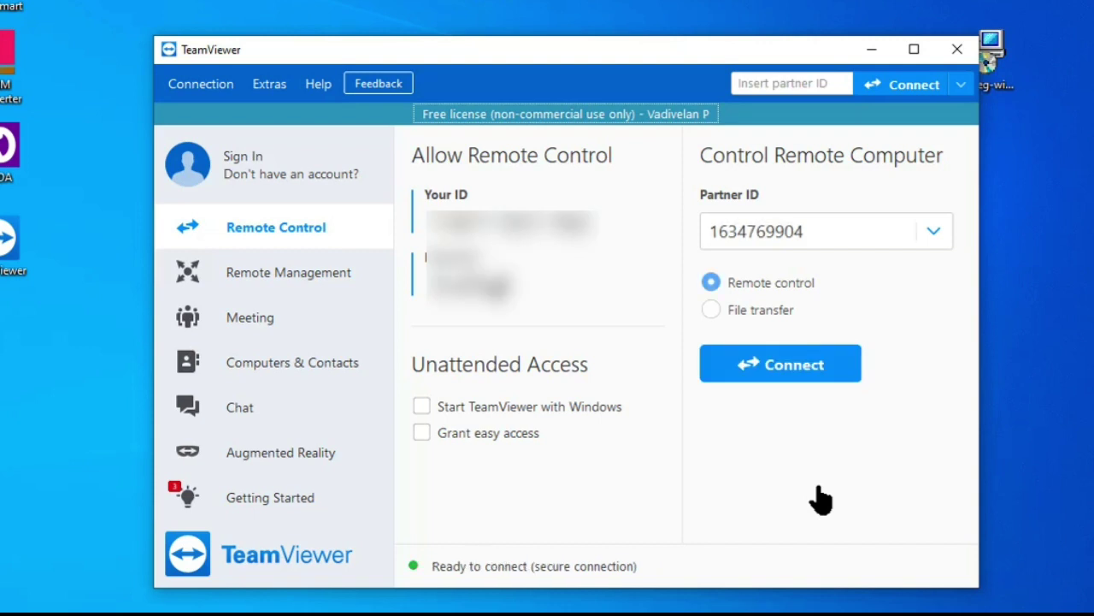
# Step: Review the TeamViewer sections from Sign In and Remote Control through Meeting and Chat to Getting Started
pyautogui.press('Tab')
pyautogui.press('Tab')
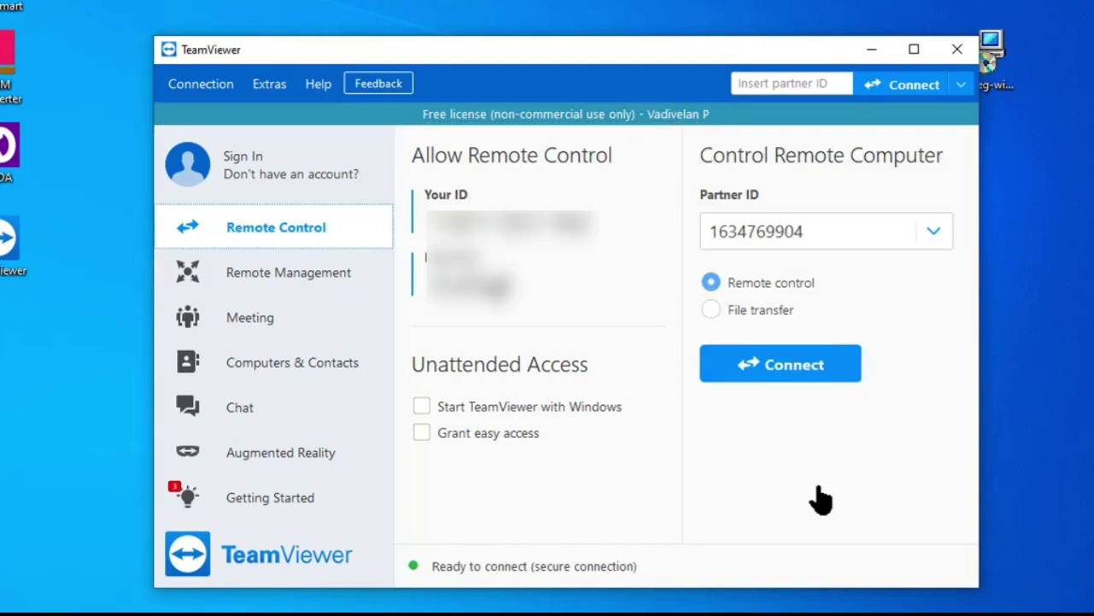
pyautogui.press('Tab')
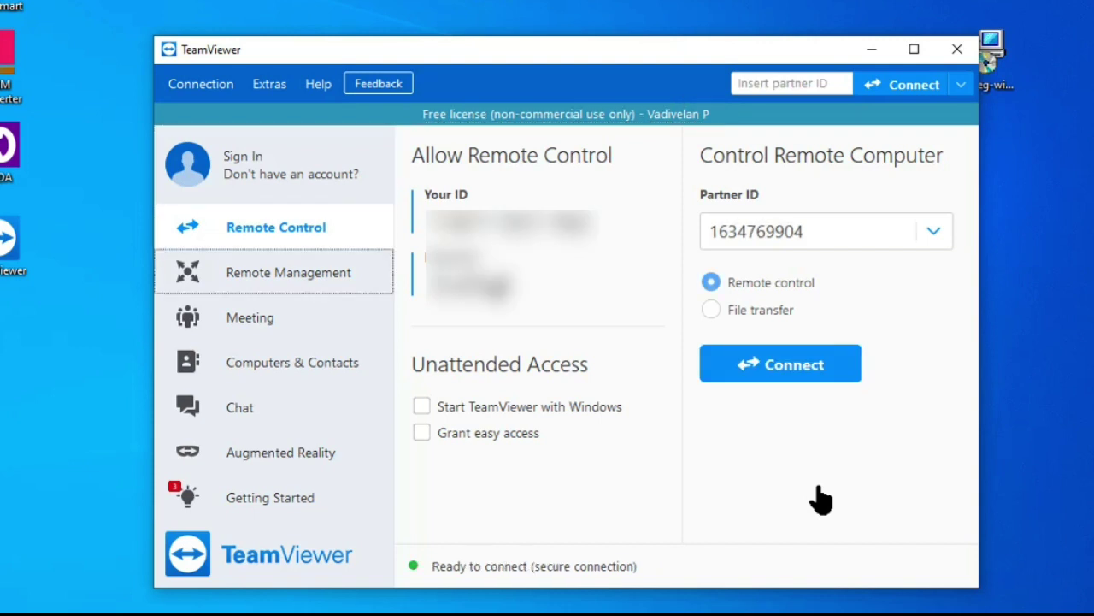
pyautogui.press('Tab')
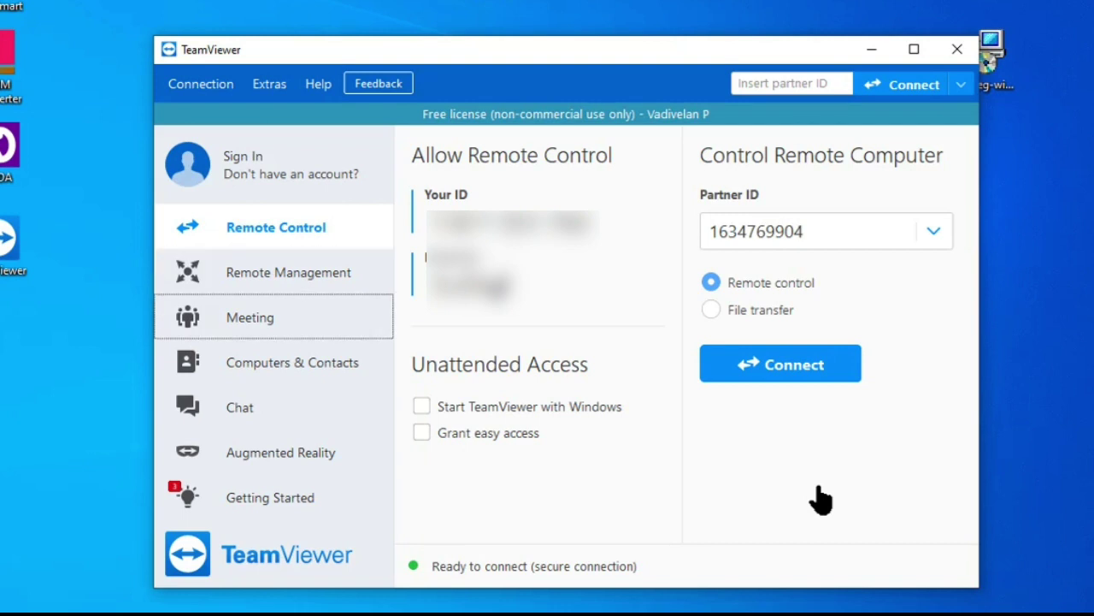
pyautogui.press('Tab')
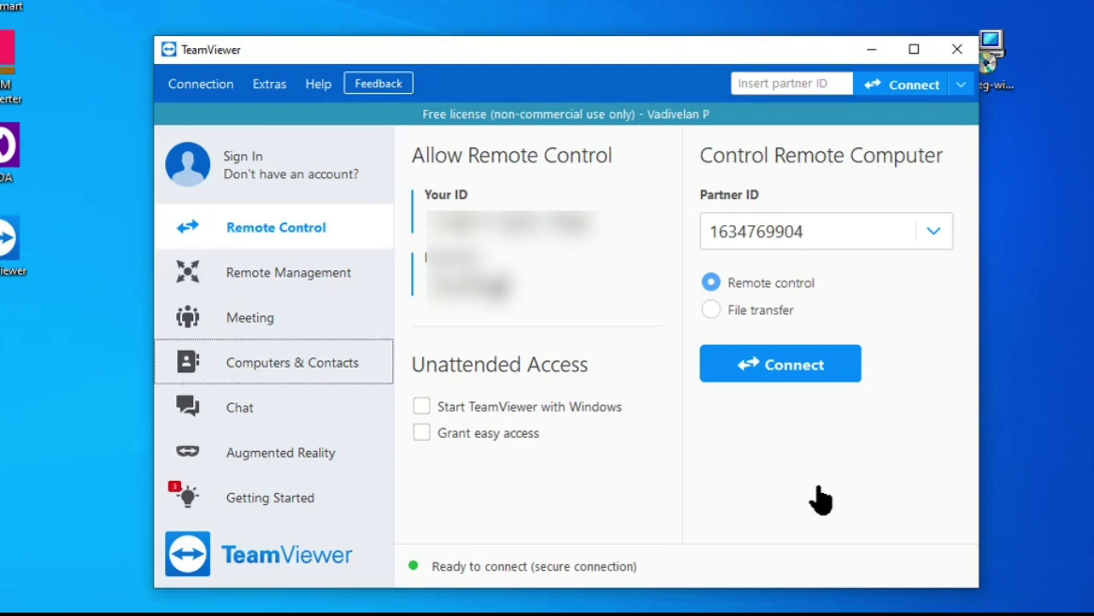
pyautogui.press('Tab')
pyautogui.press('Tab')
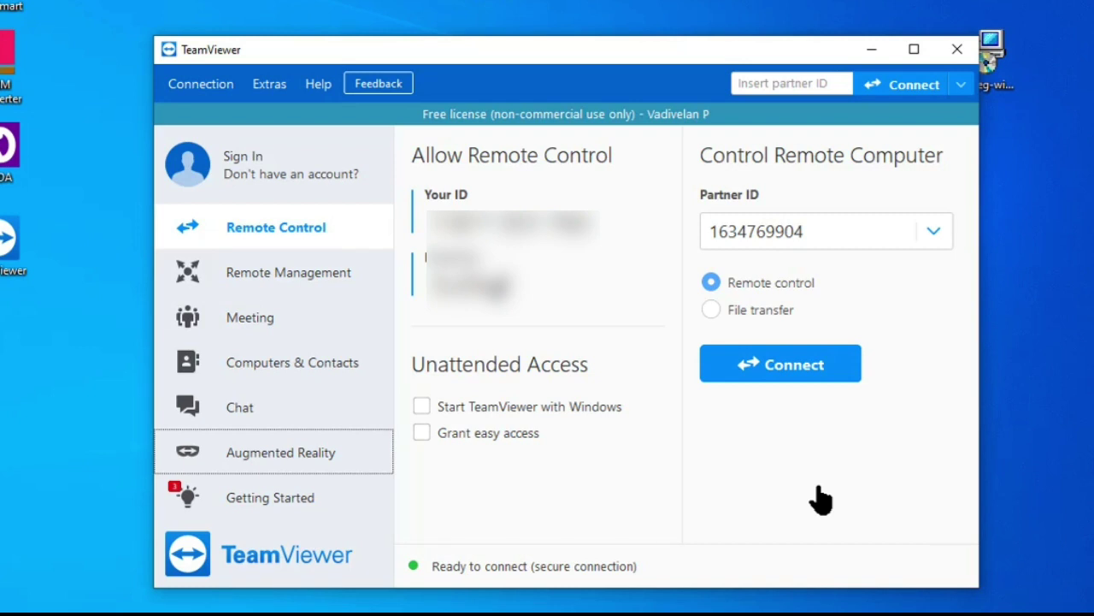
pyautogui.press('Tab')
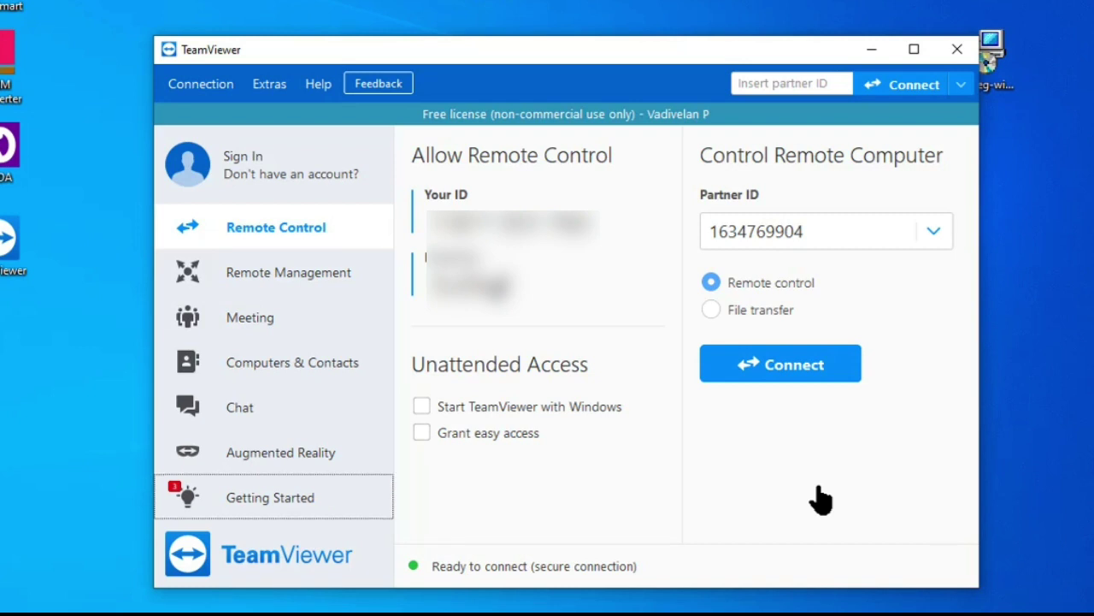
pyautogui.press('Tab')
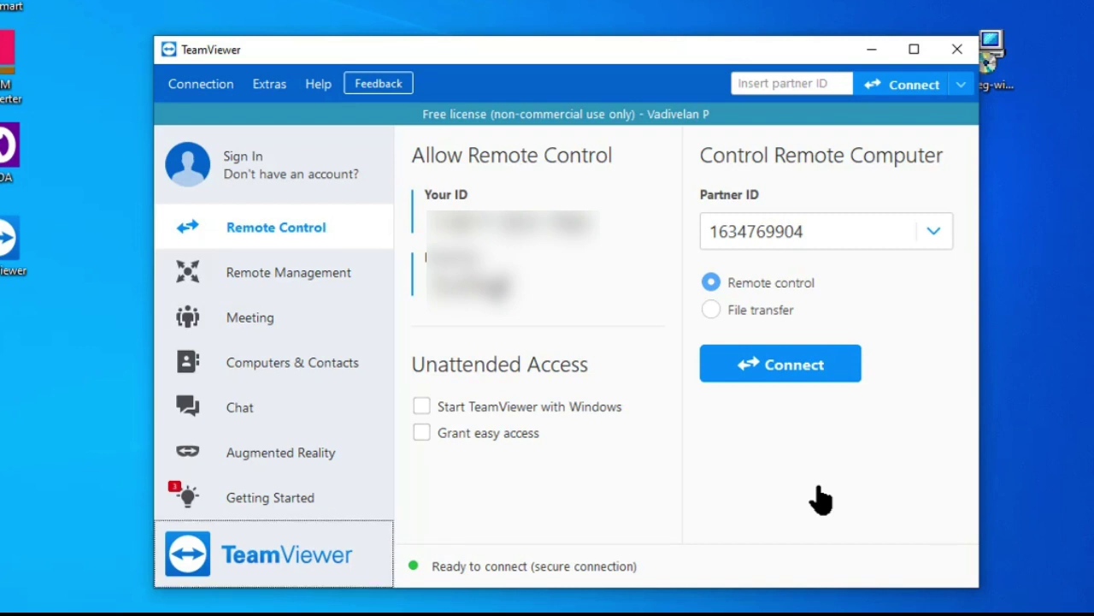
# Step: Review the Unattended Access options for starting TeamViewer with Windows and granting easy access
pyautogui.press('Tab')
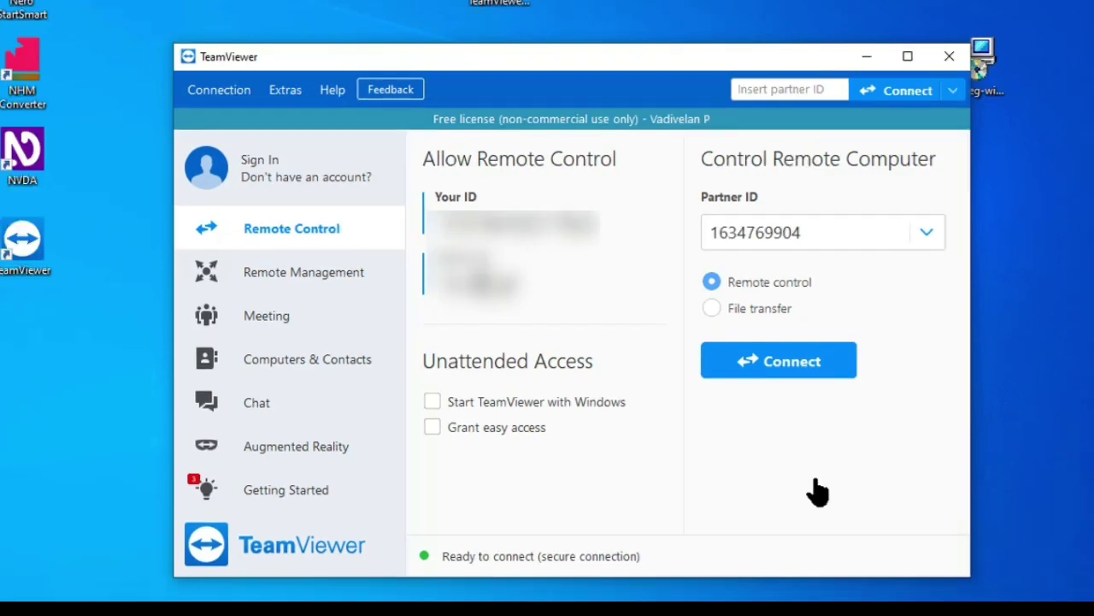
pyautogui.press('Tab')
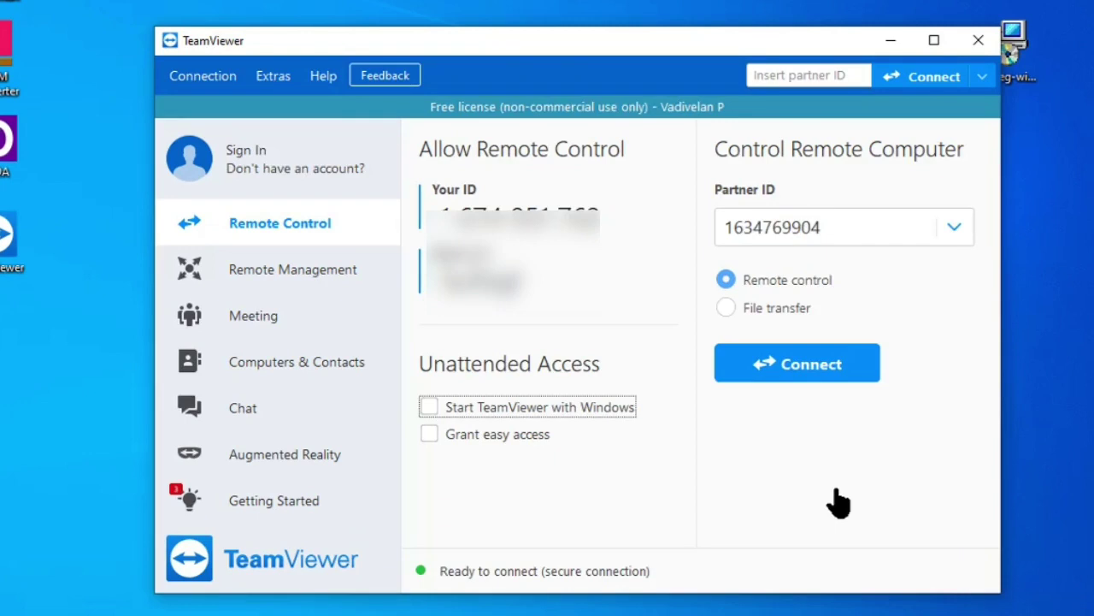
pyautogui.press('Tab')
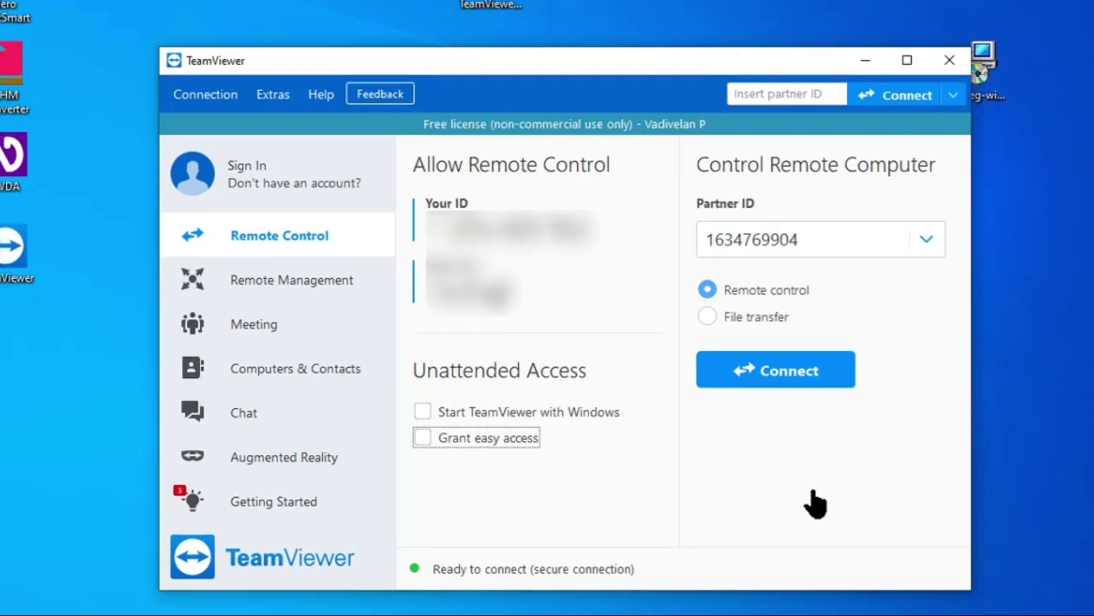
# Step: Clear the existing partner ID and paste the copied TeamViewer ID in its place
pyautogui.press('Tab')
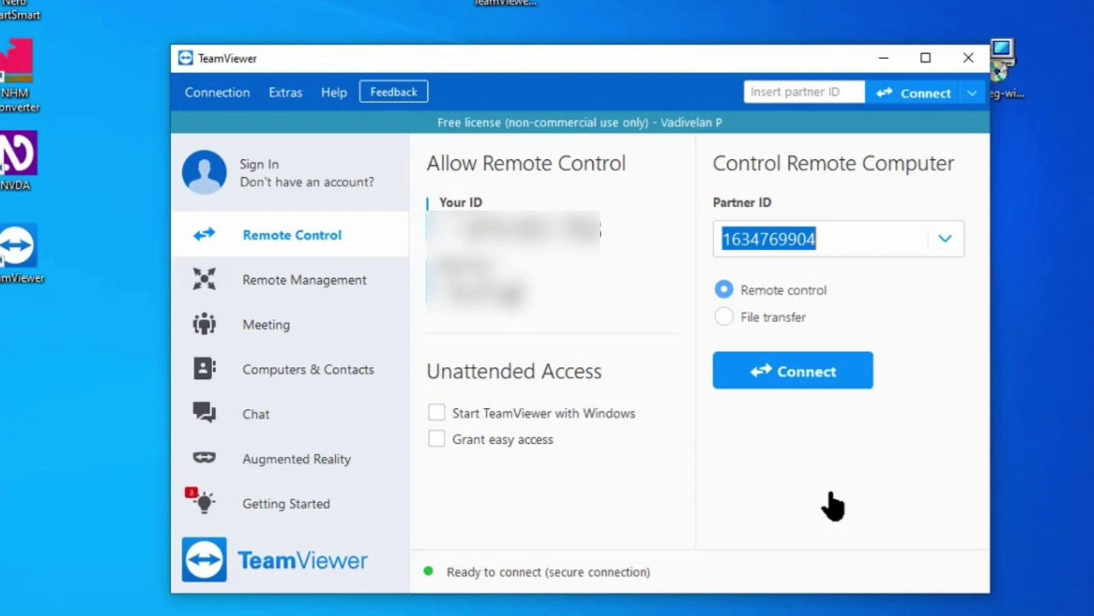
pyautogui.press('BackSpace')
pyautogui.press('Tab')
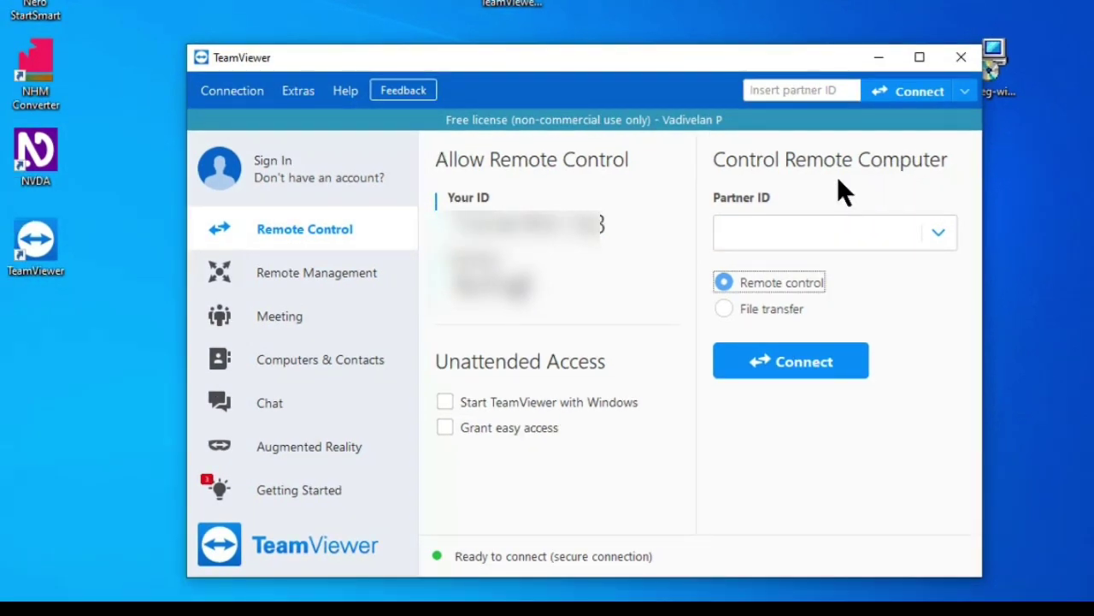
pyautogui.press('Tab')
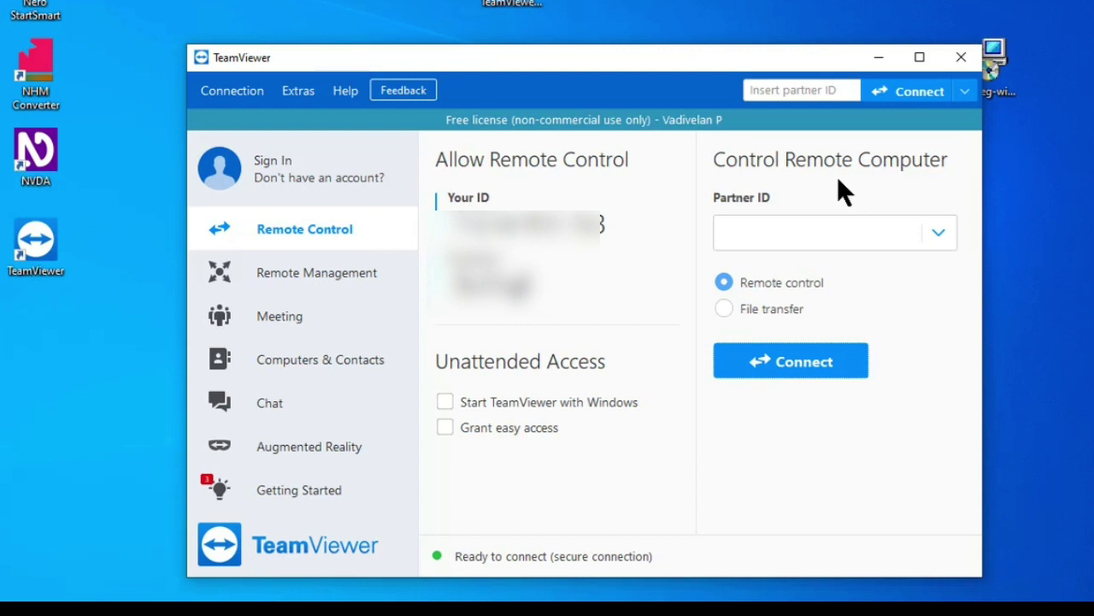
pyautogui.hotkey('ctrl', 'v')
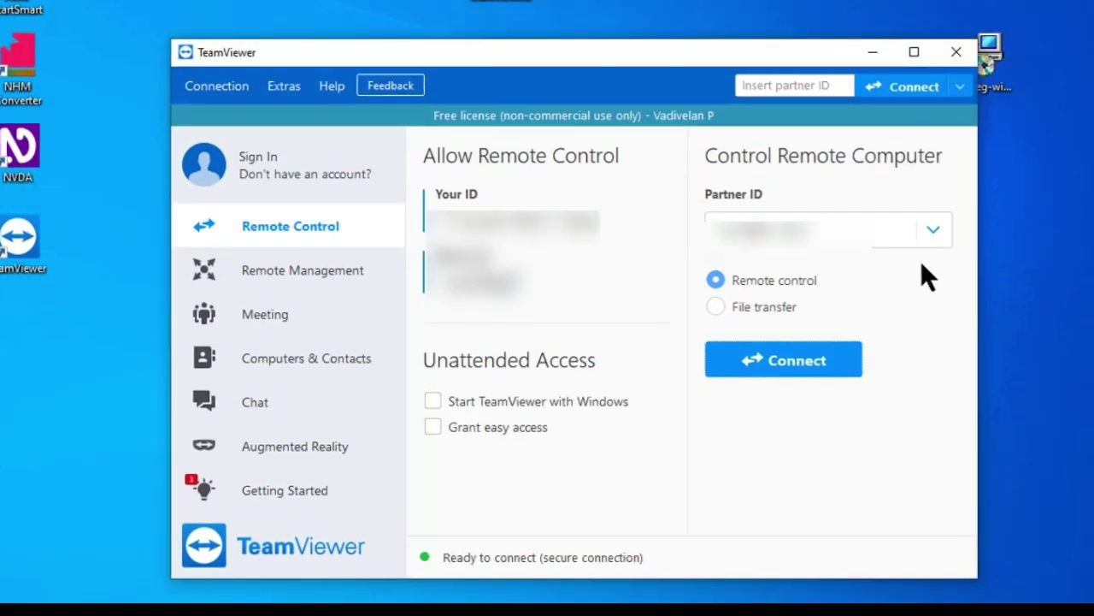
# Step: Try to connect to the entered partner ID in remote control mode and dismiss the message
pyautogui.press('Return')
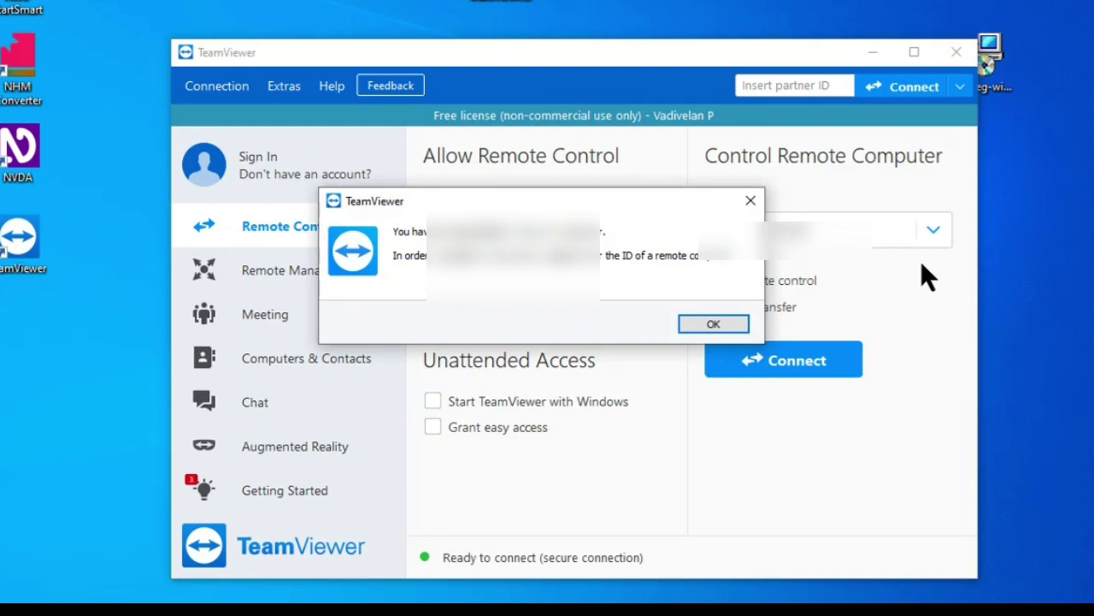
pyautogui.press('Return')
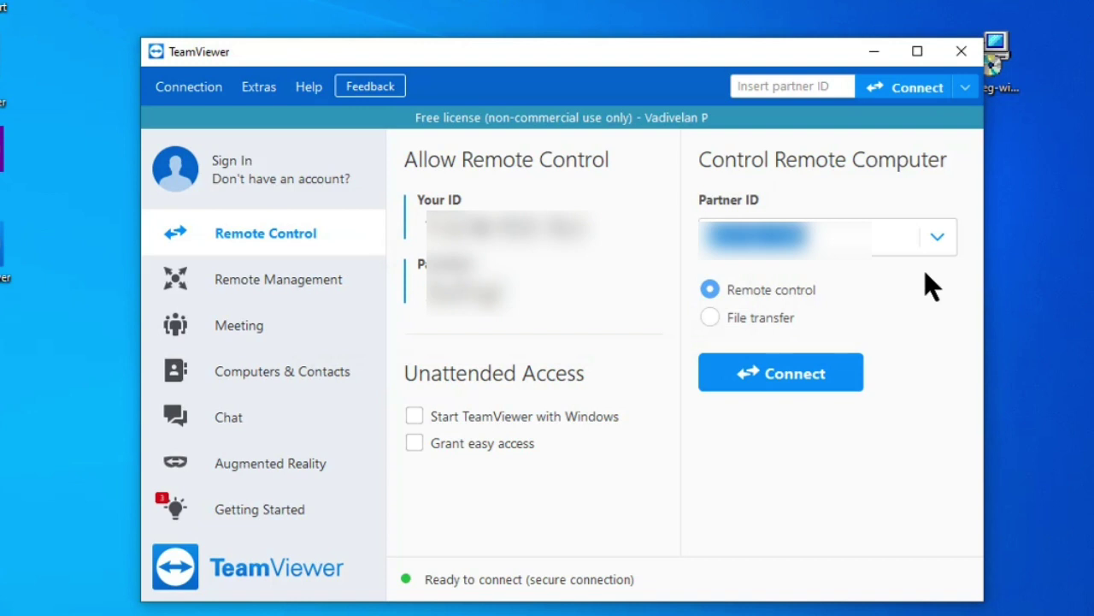
pyautogui.click(924, 271)
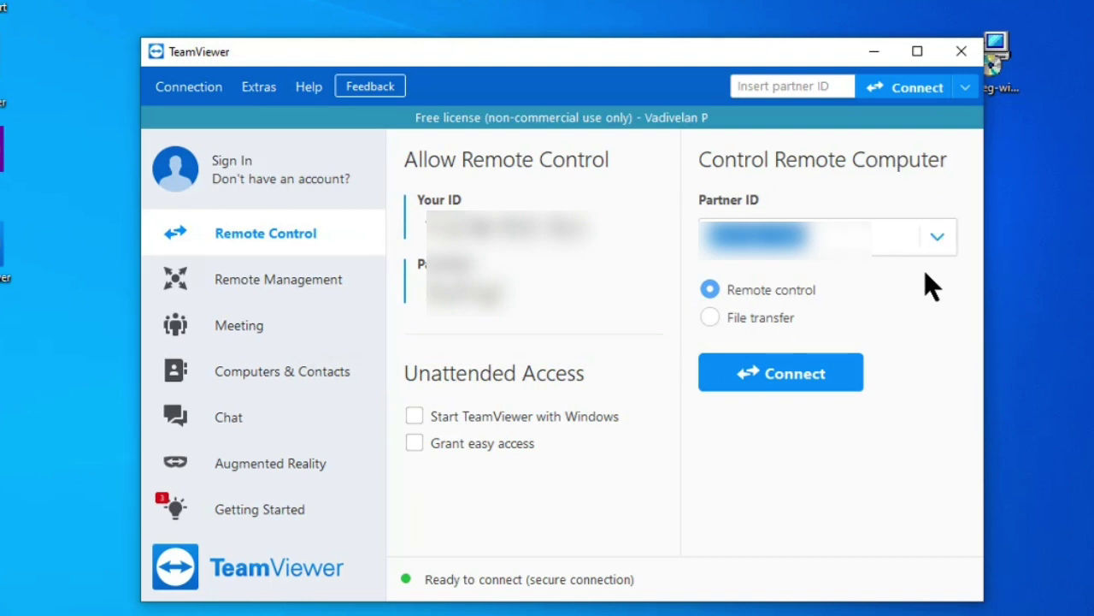